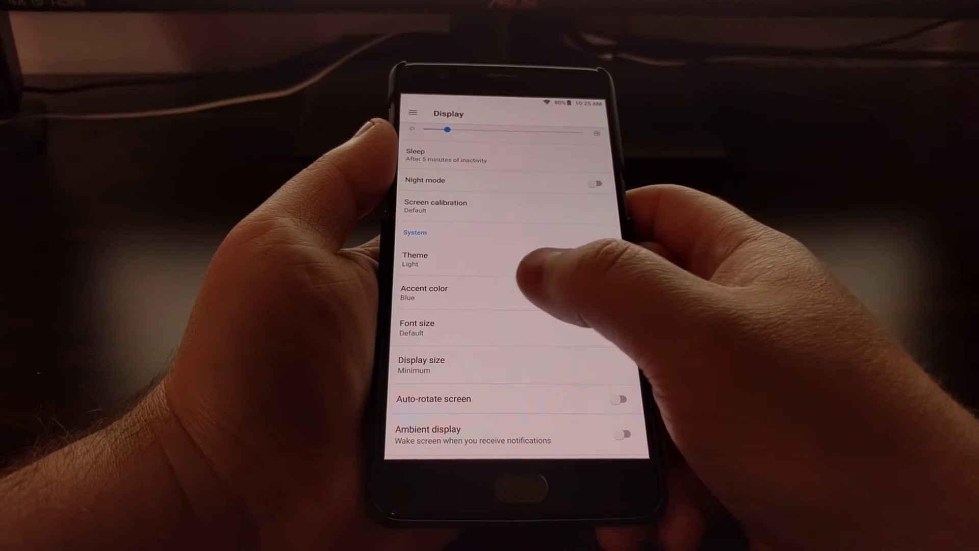
- Change the accent color from Blue to the Pink swatch and apply it
click(536, 287)
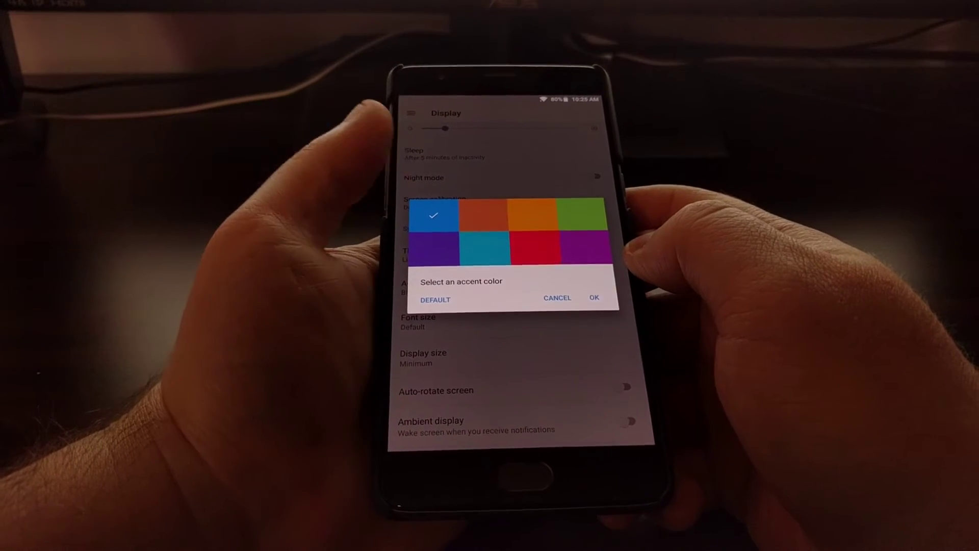
click(536, 244)
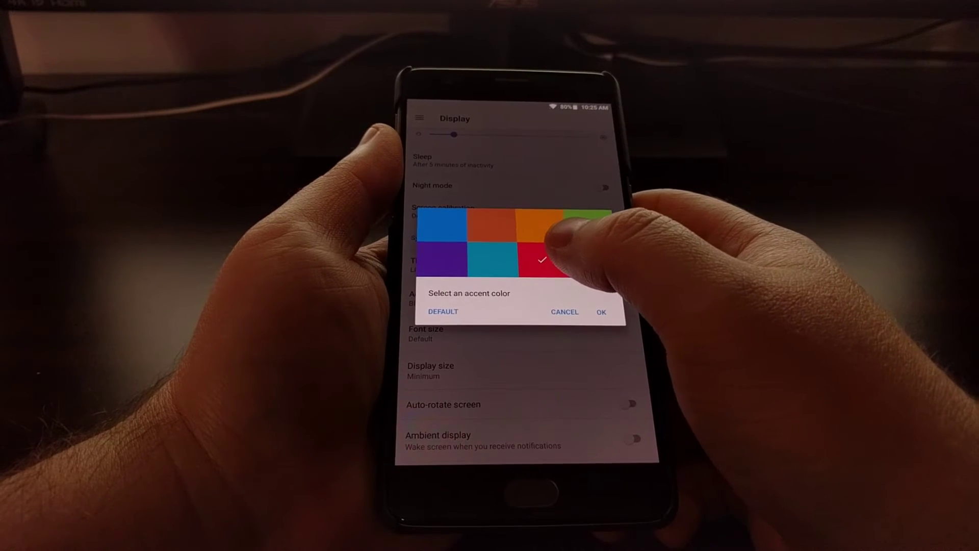
click(602, 312)
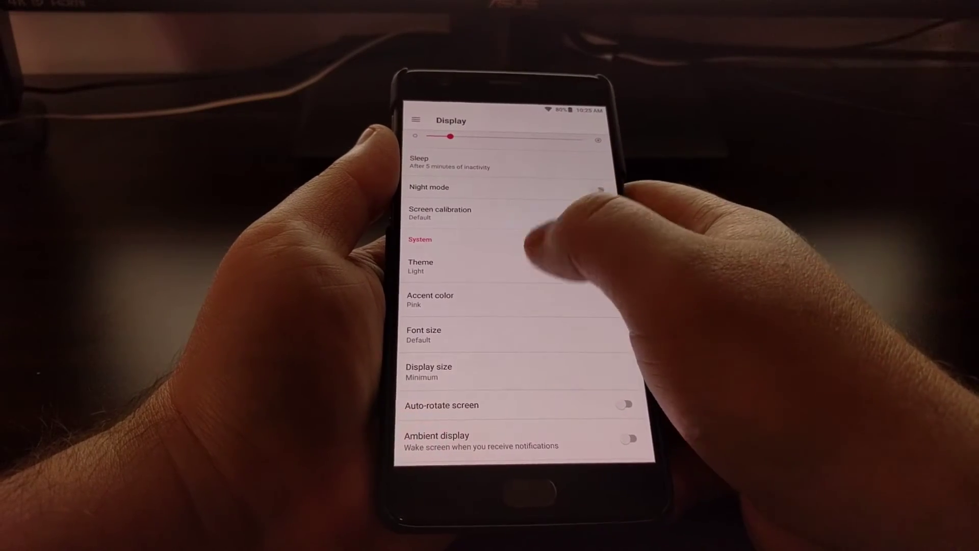
drag(536, 191, 536, 252)
drag(536, 111, 536, 260)
- Apply Deep Purple as the accent color and preview it in Quick Settings
click(597, 353)
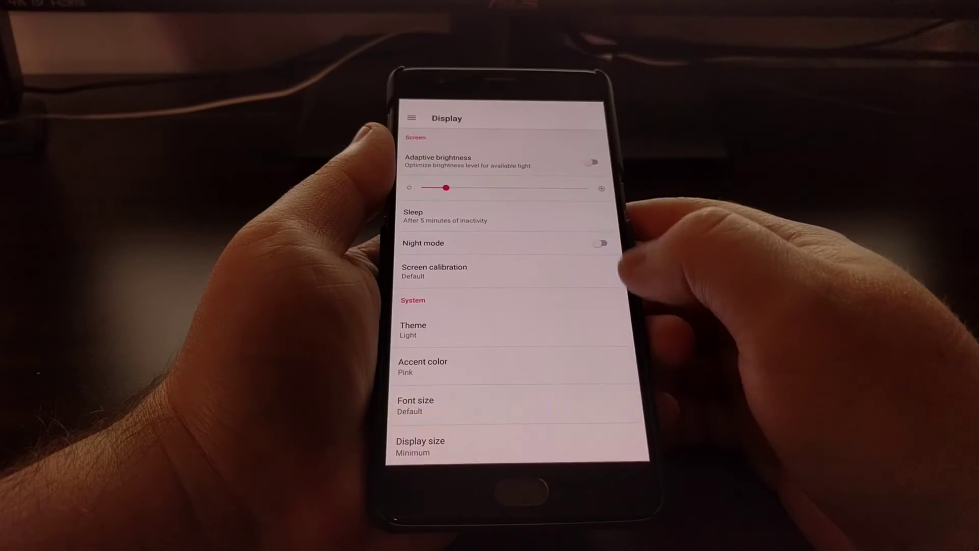
click(497, 366)
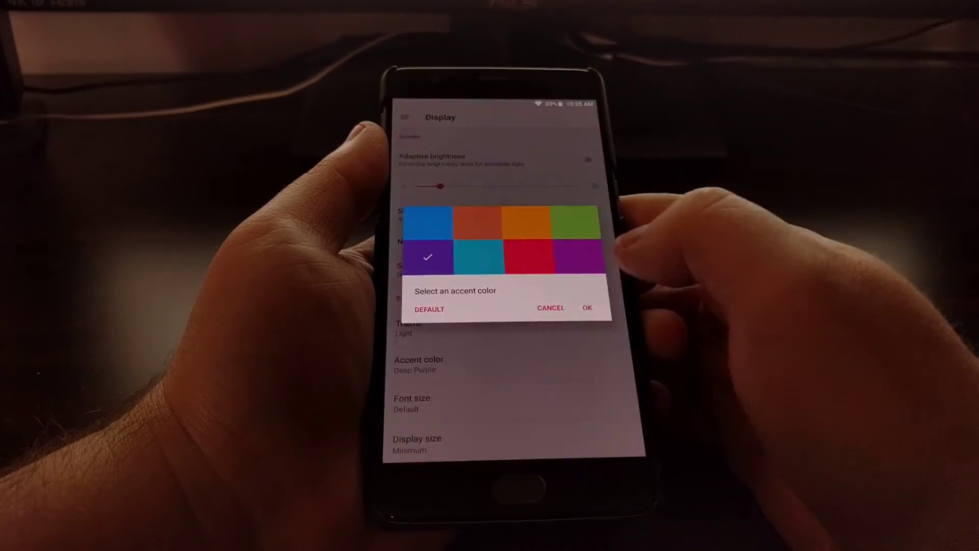
click(586, 308)
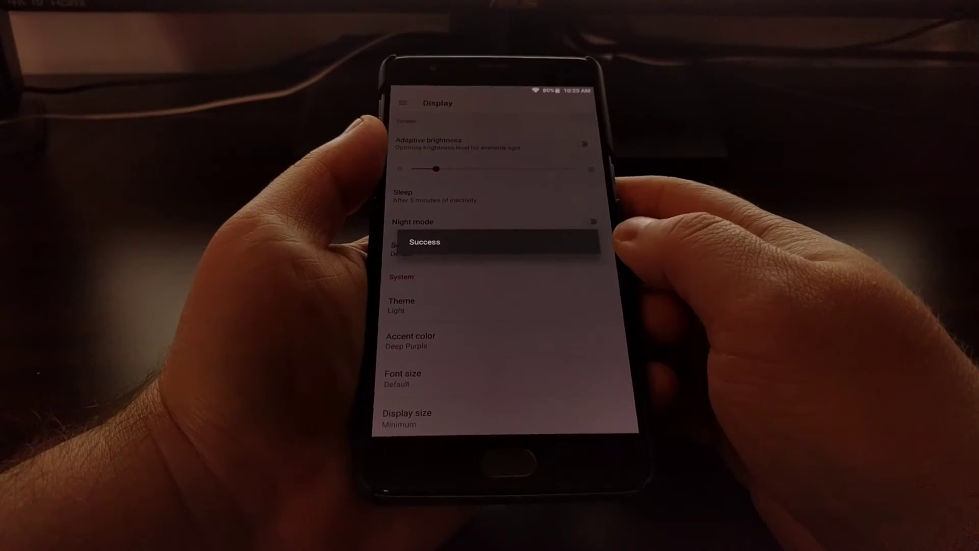
drag(520, 104, 520, 260)
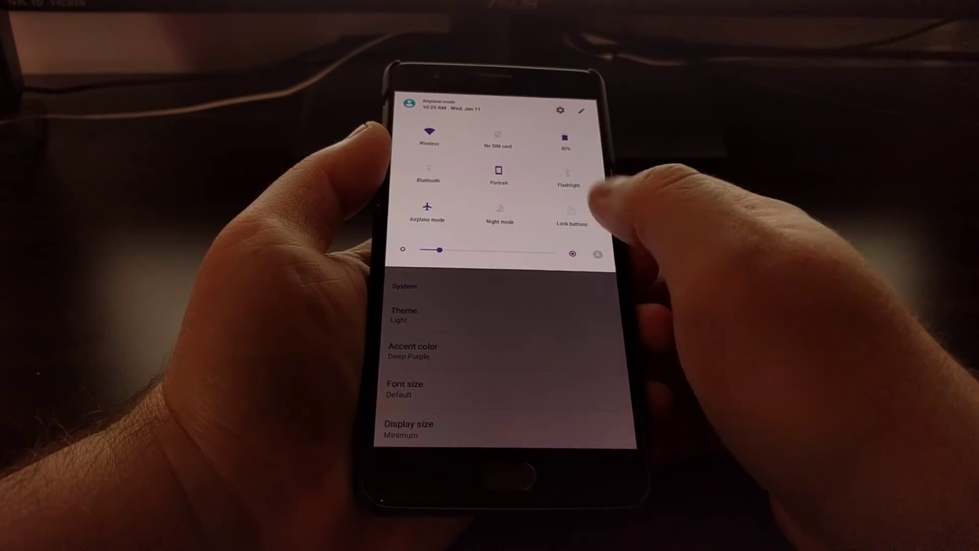
click(581, 321)
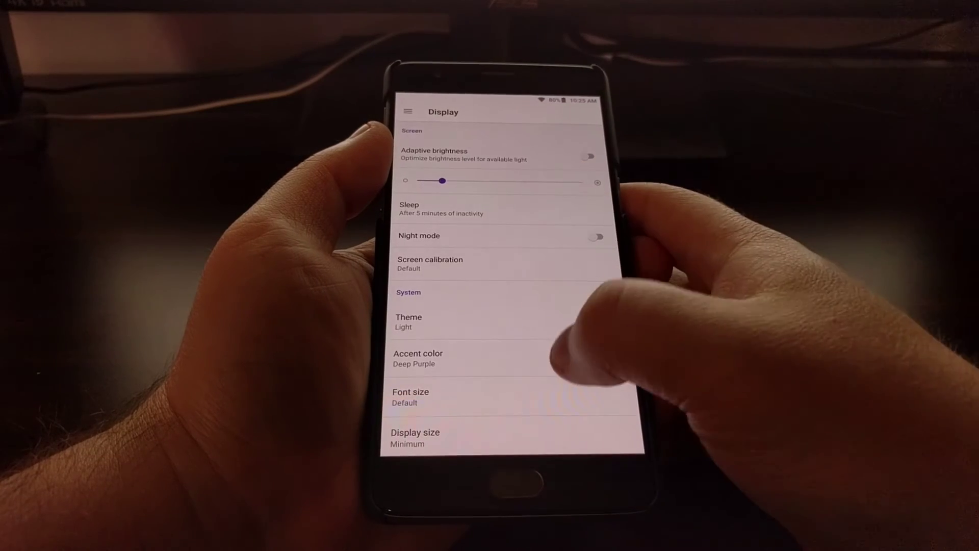
scroll(581, 344, down, 2)
- Switch the theme to Dark and apply the Pink accent color
click(563, 268)
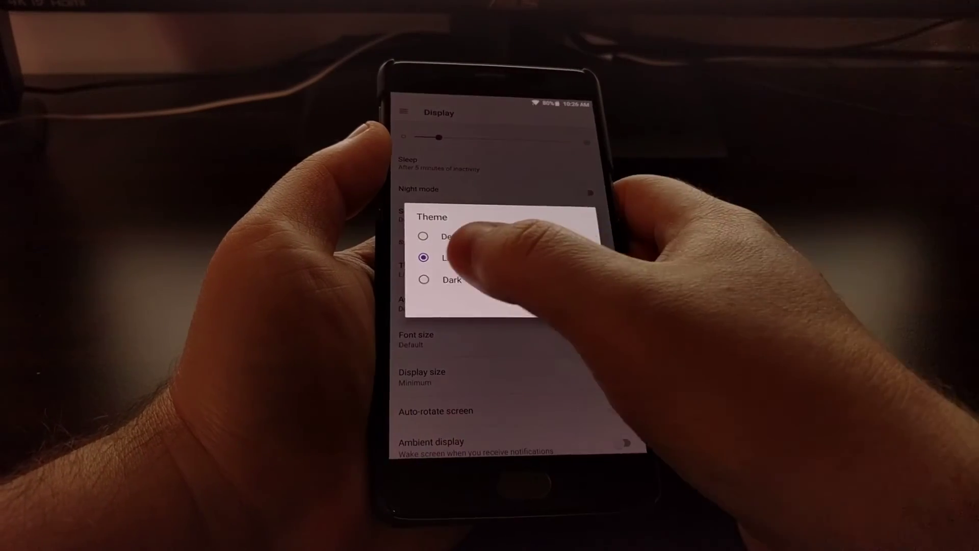
click(489, 287)
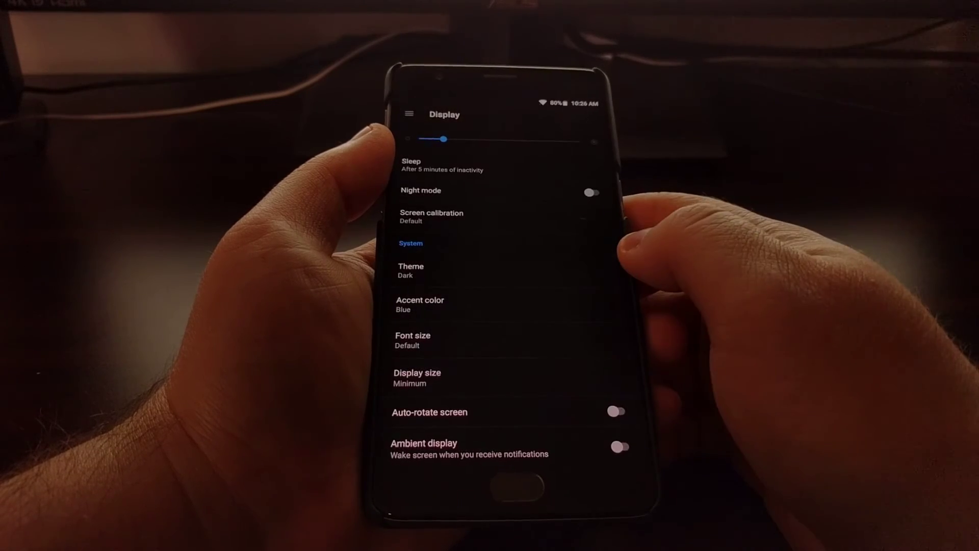
click(458, 303)
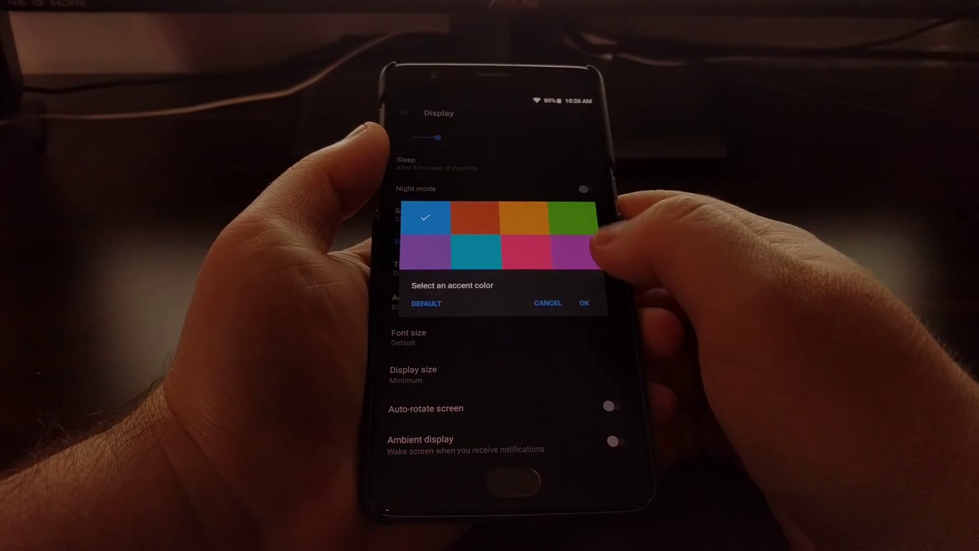
click(528, 252)
click(587, 304)
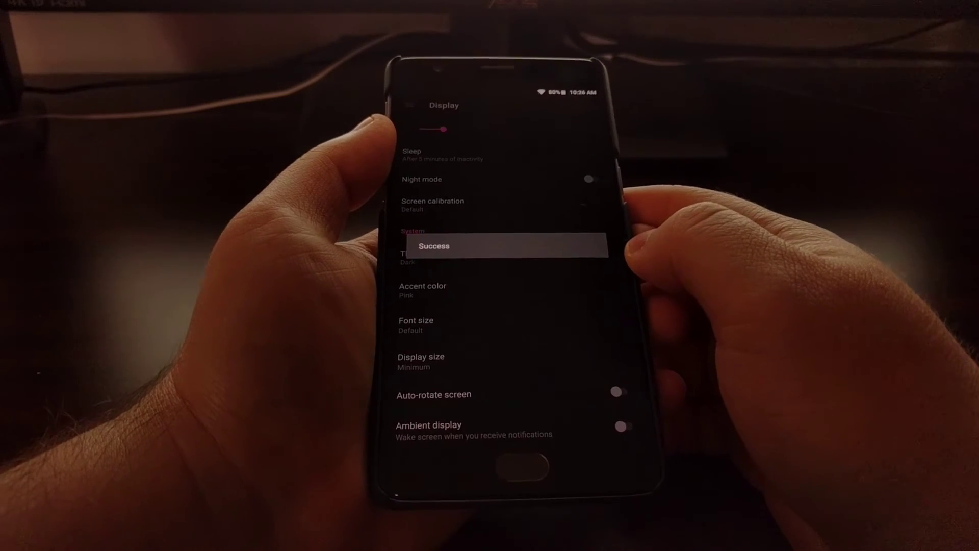
- Preview the Pink accent in Quick Settings, then return to the Display page
drag(535, 107, 582, 245)
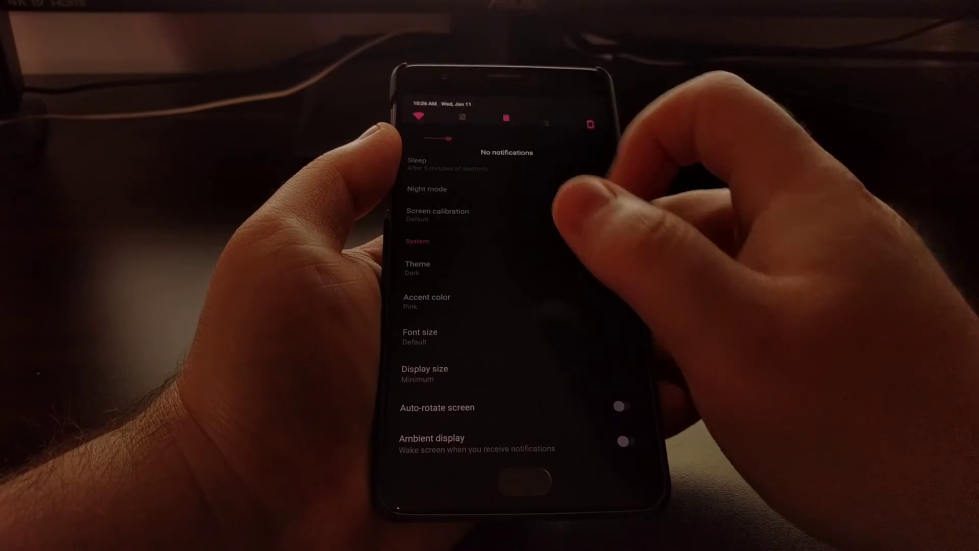
drag(535, 145, 551, 252)
drag(581, 330, 535, 122)
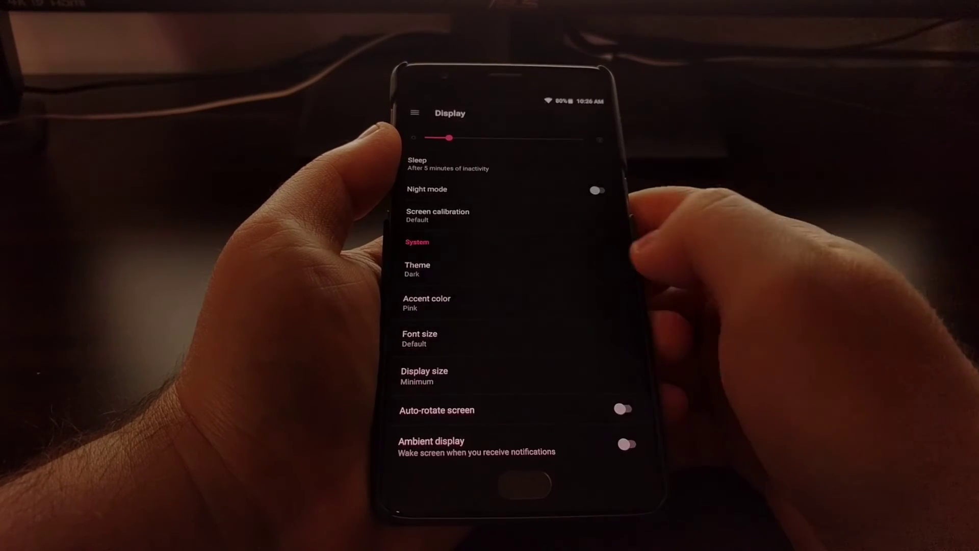
click(505, 302)
- Apply the Light Green accent and preview it in Quick Settings over the Dark theme
click(593, 306)
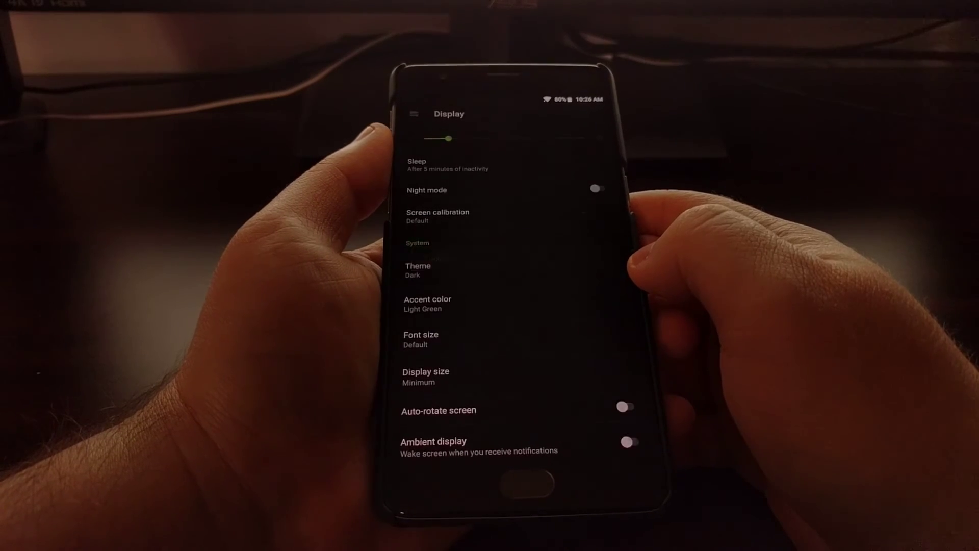
drag(497, 104, 497, 276)
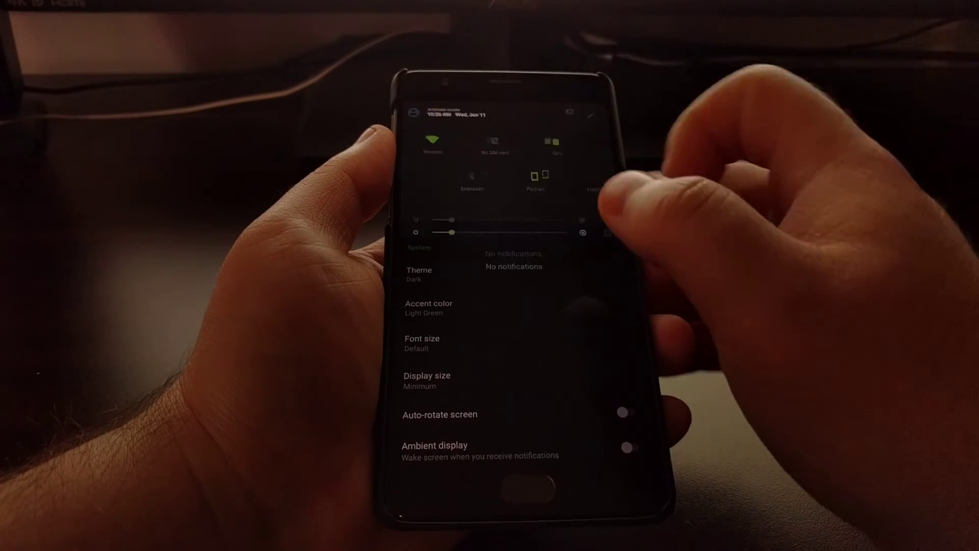